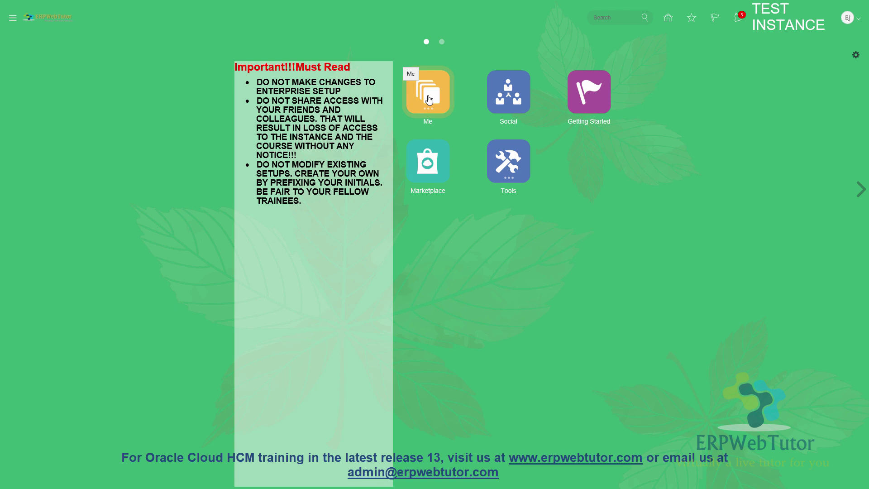
Step: Expand the Me group on the home page to show Directory, Pay, Absences and Web Clock
{"action": "left_click", "coordinate": [428, 99]}
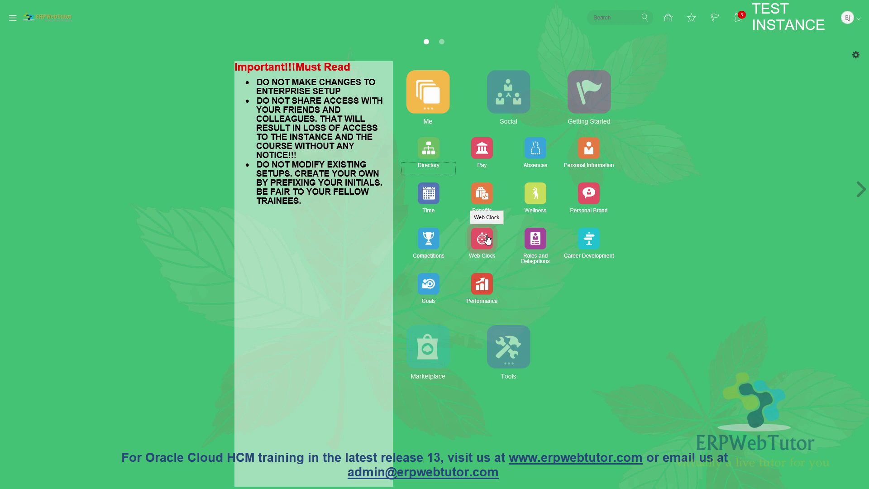
Step: Launch the Web Clock app from the Me group
{"action": "left_click", "coordinate": [483, 239]}
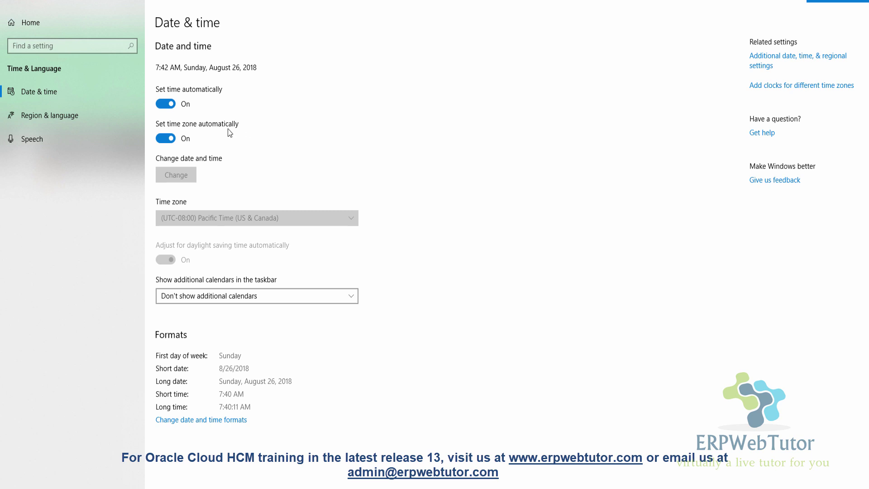
Step: Turn off automatic time and set the Windows clock manually to 9:00 AM
{"action": "left_click", "coordinate": [165, 105]}
{"action": "left_click", "coordinate": [180, 179]}
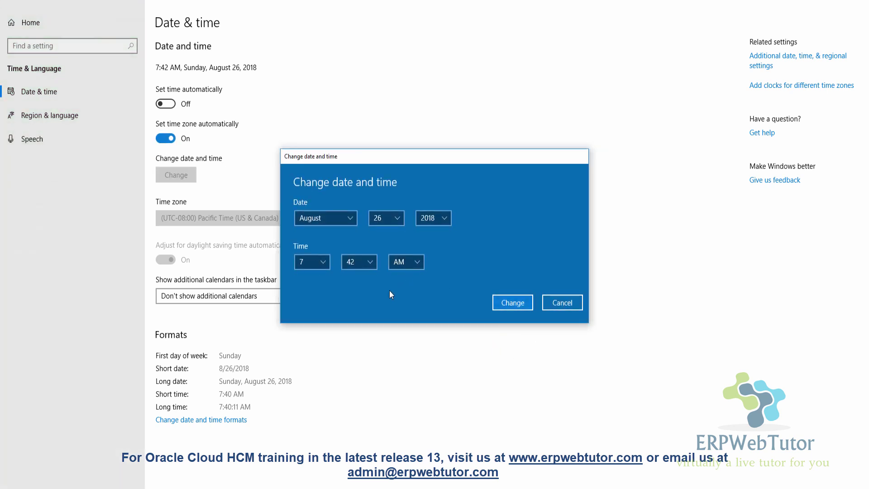
{"action": "left_click", "coordinate": [303, 262]}
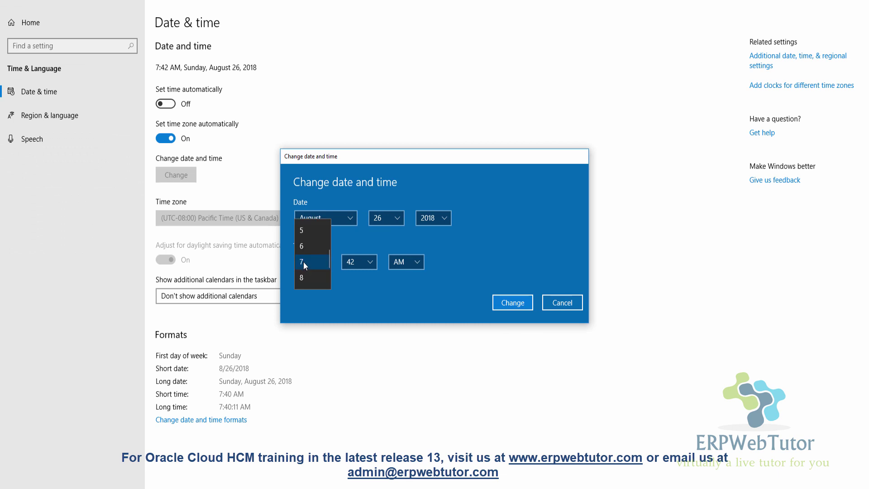
{"action": "scroll", "coordinate": [329, 260], "scroll_direction": "down", "scroll_amount": 2}
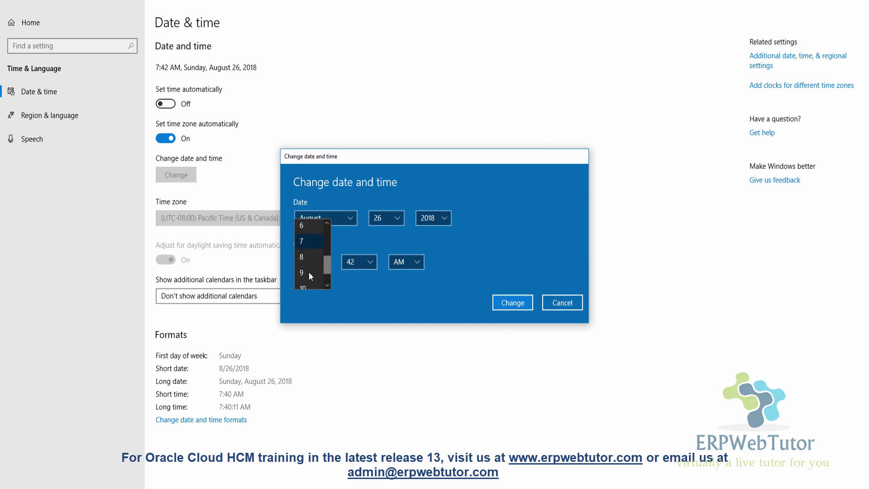
{"action": "left_click", "coordinate": [308, 273]}
{"action": "left_click", "coordinate": [373, 259]}
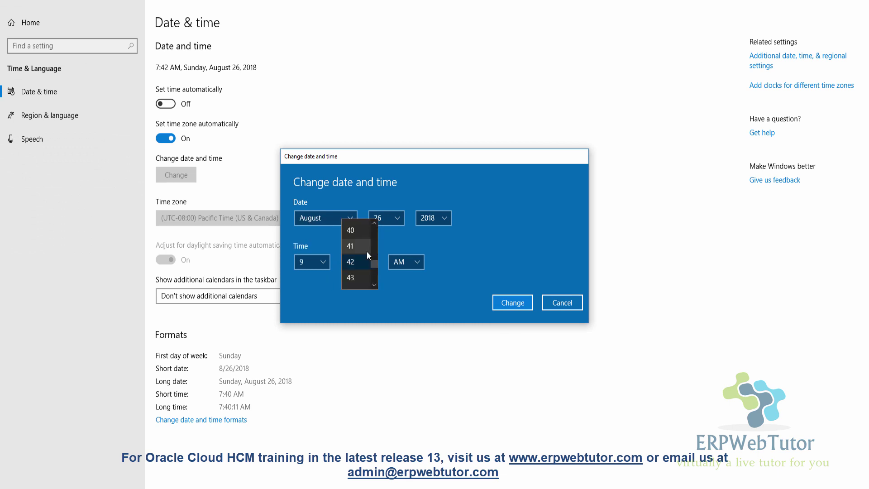
{"action": "scroll", "coordinate": [367, 251], "scroll_direction": "up", "scroll_amount": 13}
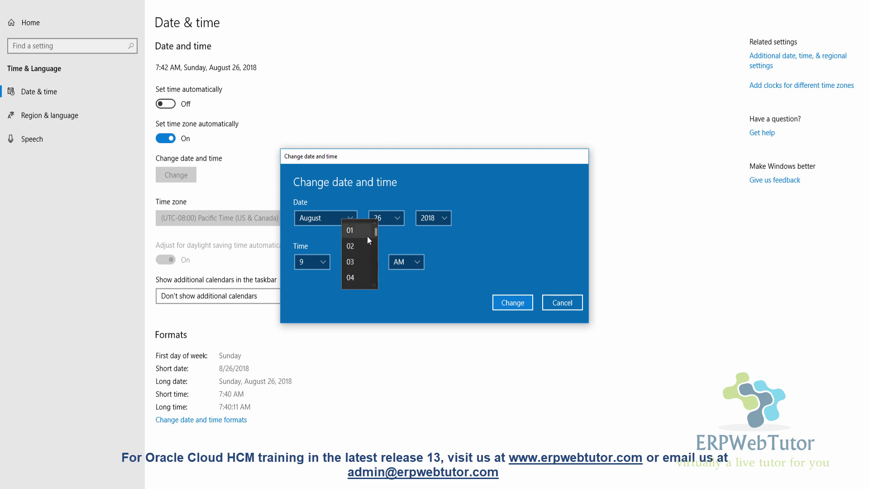
{"action": "scroll", "coordinate": [355, 231], "scroll_direction": "up", "scroll_amount": 1}
{"action": "left_click", "coordinate": [354, 232]}
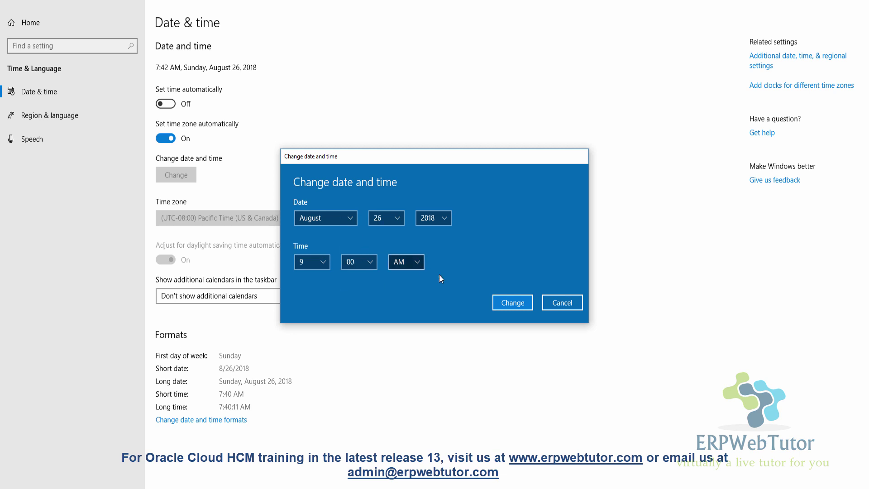
{"action": "left_click", "coordinate": [516, 303]}
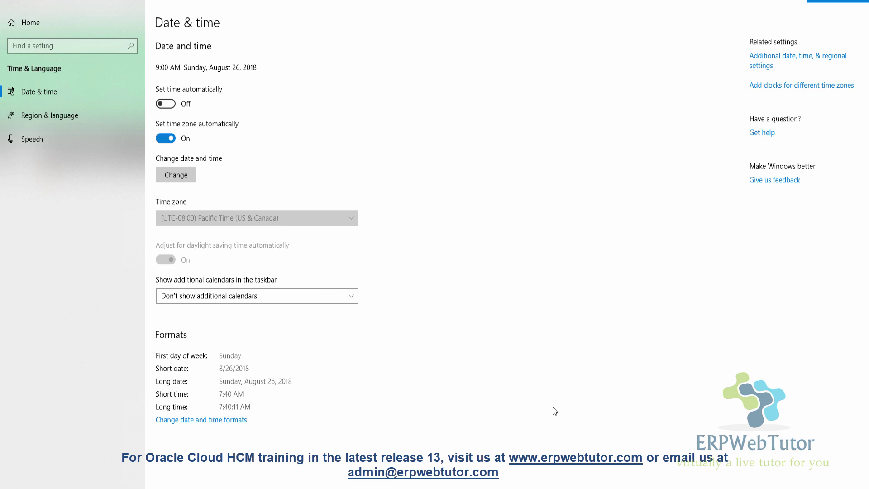
Step: Return to the browser in full screen and record a Clock In on Web Clock at 9:00:55 AM
{"action": "mouse_move", "coordinate": [295, 481]}
{"action": "left_click", "coordinate": [295, 435]}
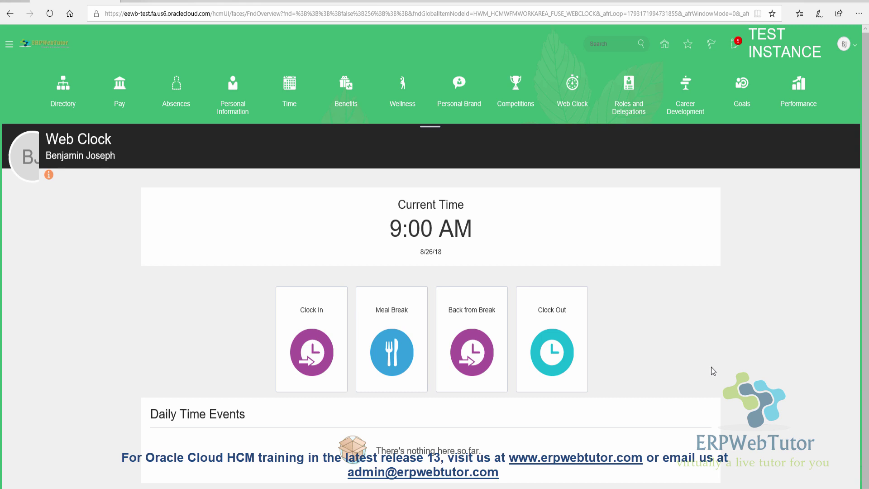
{"action": "key", "text": "F11"}
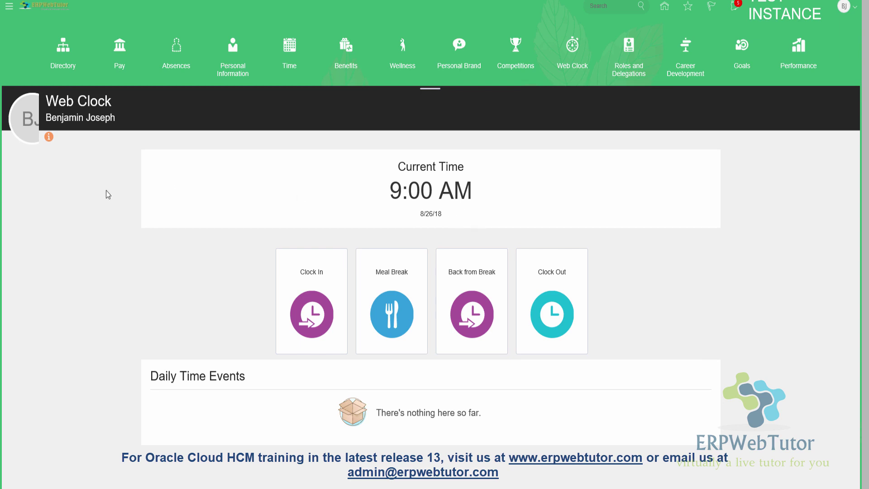
{"action": "left_click", "coordinate": [307, 310]}
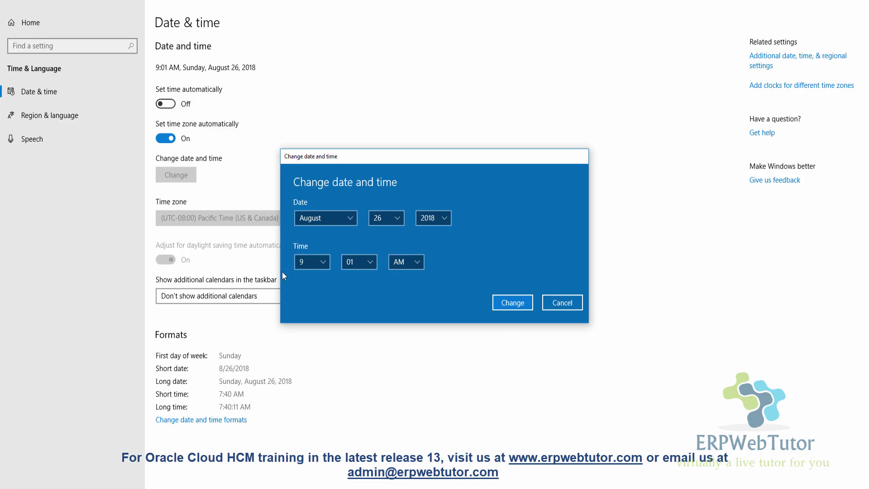
Step: Change the Windows time to 12:00 PM, with hour 12, minutes 00 and PM
{"action": "left_click", "coordinate": [301, 263]}
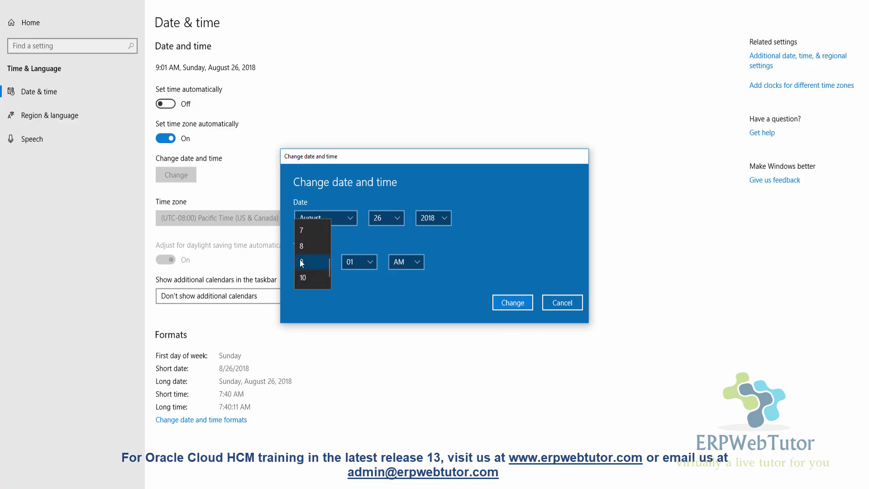
{"action": "scroll", "coordinate": [324, 272], "scroll_direction": "down", "scroll_amount": 1}
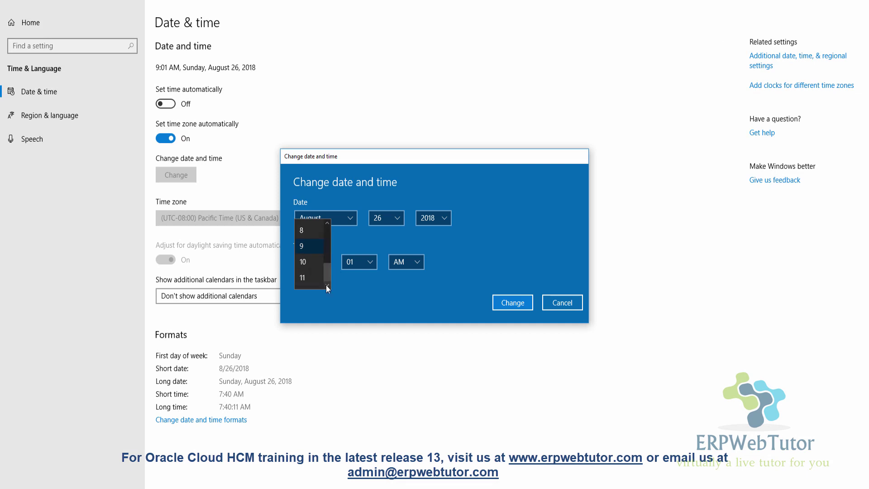
{"action": "left_click_drag", "start_coordinate": [326, 282], "coordinate": [327, 235]}
{"action": "left_click", "coordinate": [299, 230]}
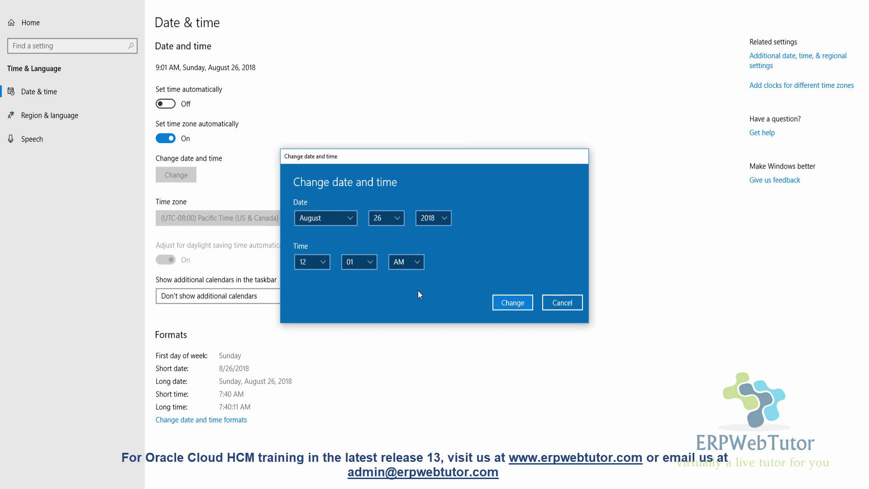
{"action": "left_click", "coordinate": [416, 262]}
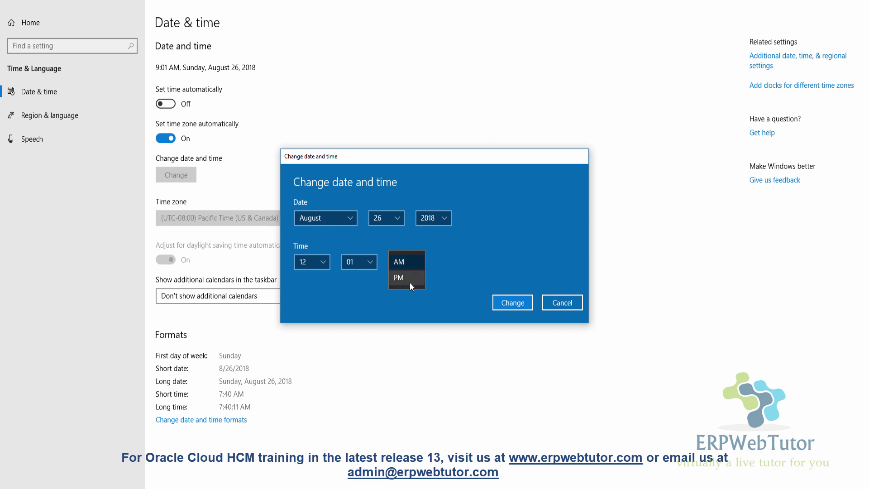
{"action": "left_click", "coordinate": [378, 267]}
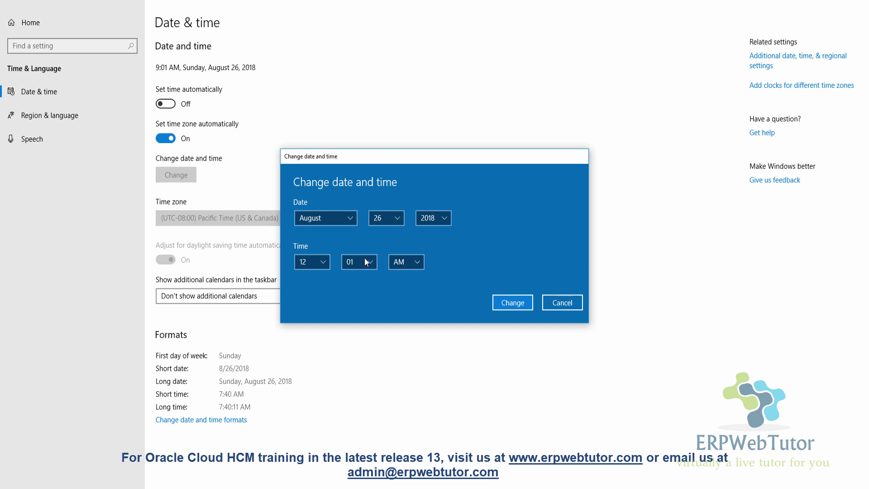
{"action": "left_click", "coordinate": [371, 264]}
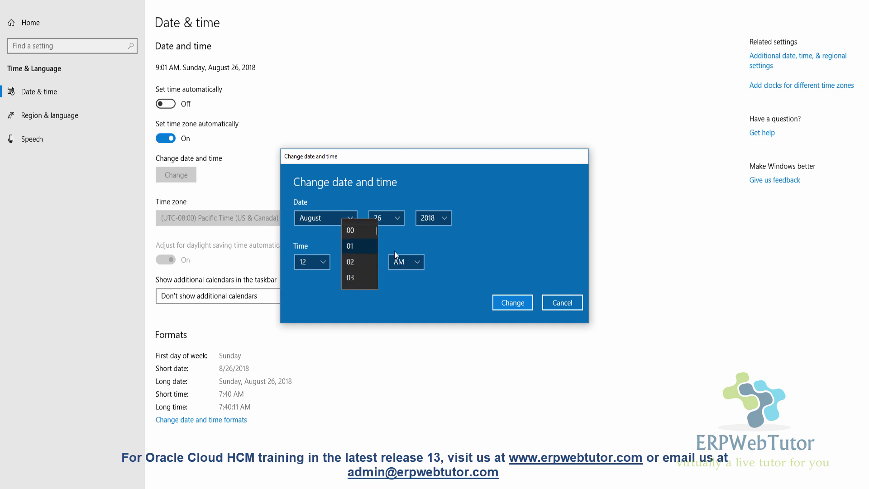
{"action": "left_click", "coordinate": [351, 228]}
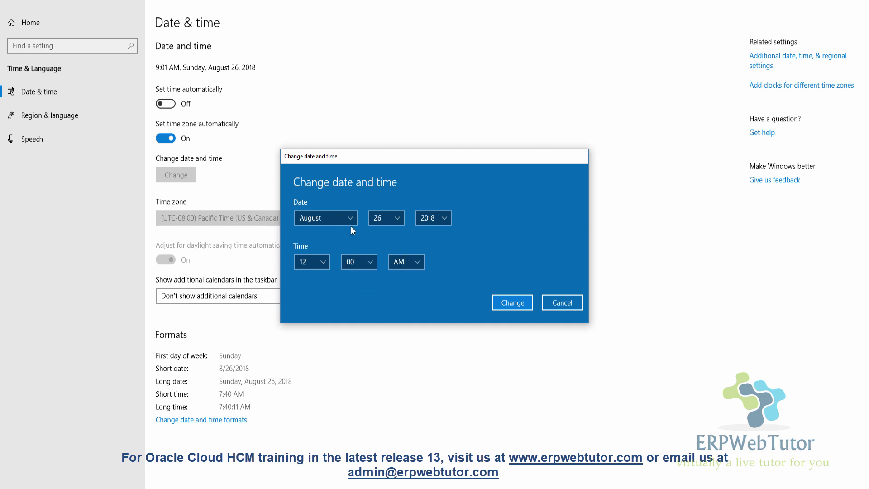
{"action": "left_click", "coordinate": [417, 262]}
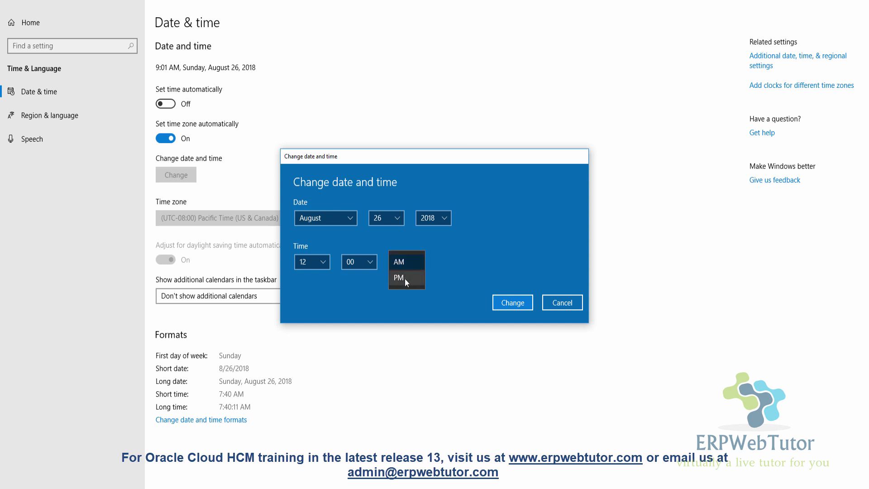
{"action": "left_click", "coordinate": [408, 278]}
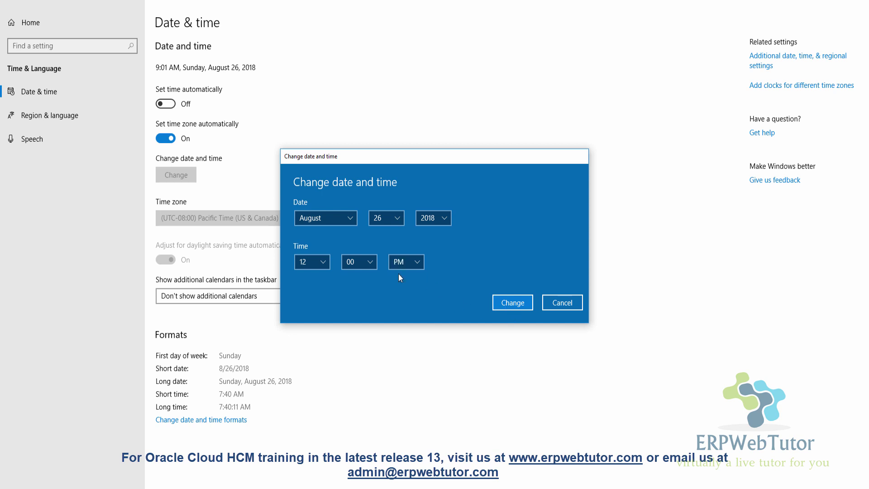
{"action": "left_click", "coordinate": [507, 305]}
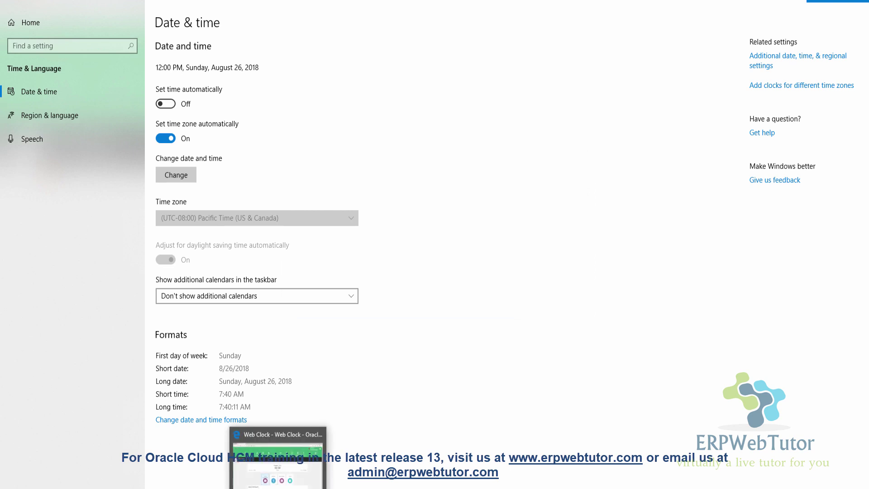
Step: Back in the browser, record a Meal Break on Web Clock at 12:00:28 PM
{"action": "left_click", "coordinate": [311, 453]}
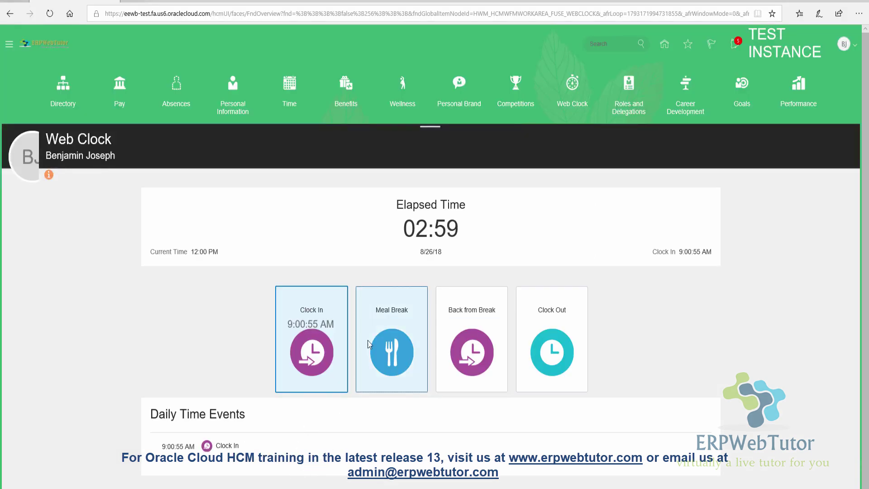
{"action": "left_click", "coordinate": [392, 327]}
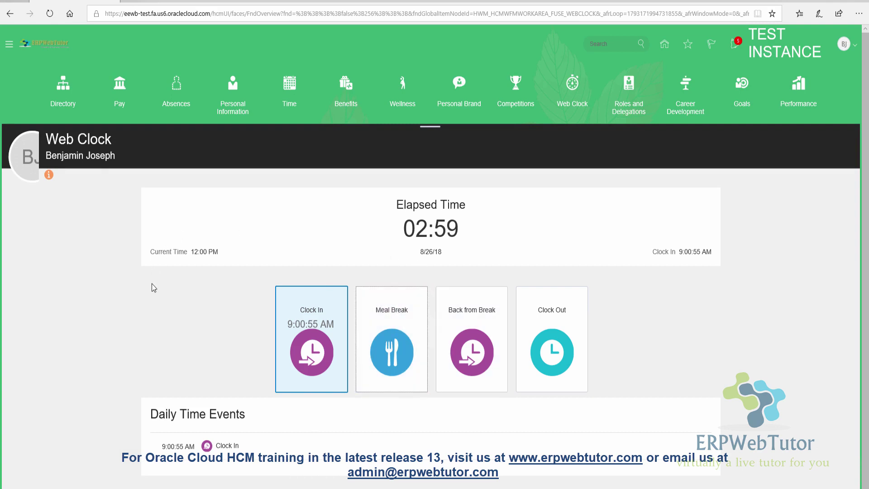
{"action": "left_click", "coordinate": [391, 341]}
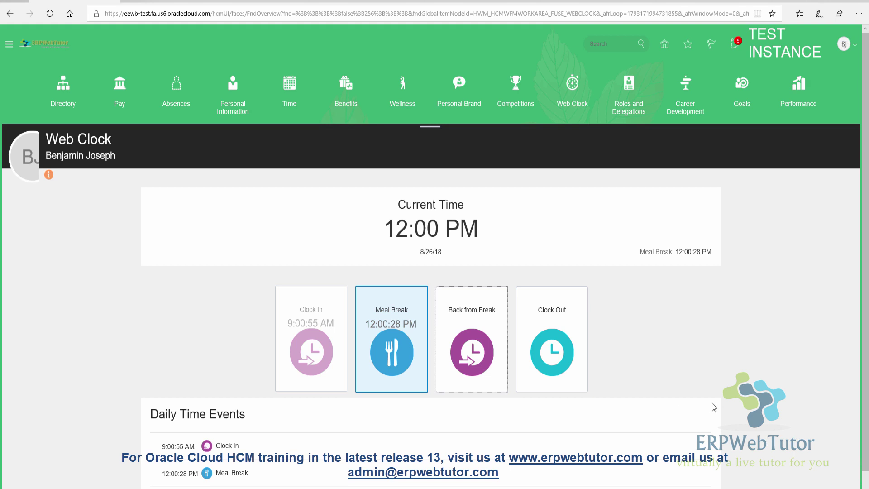
Step: Change the Windows time to 1:00 PM by setting the hour to 1
{"action": "key", "text": "alt+Tab"}
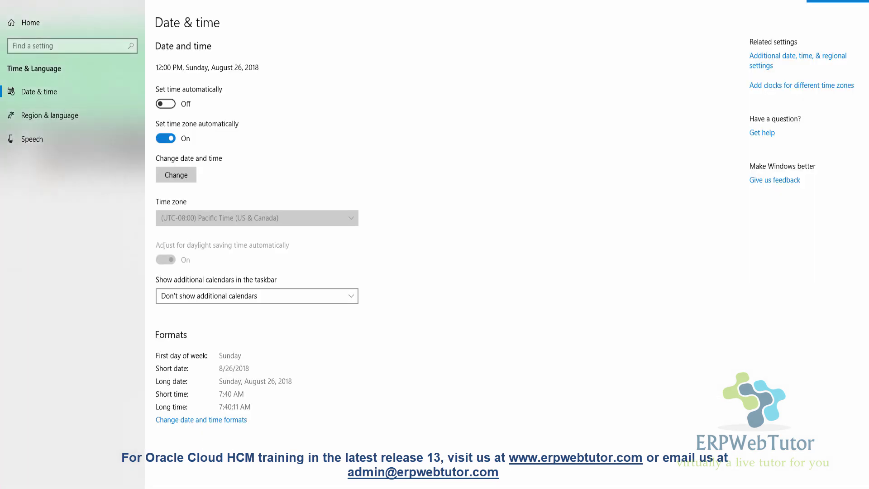
{"action": "left_click", "coordinate": [176, 175]}
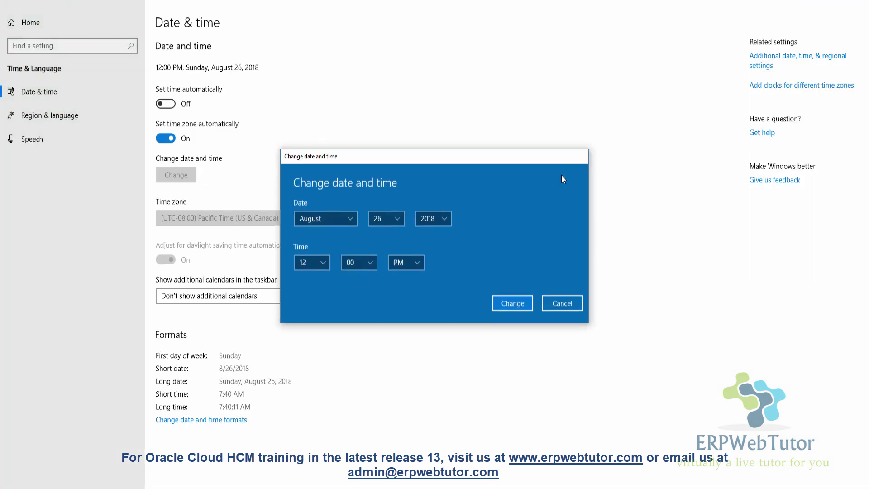
{"action": "left_click", "coordinate": [323, 263]}
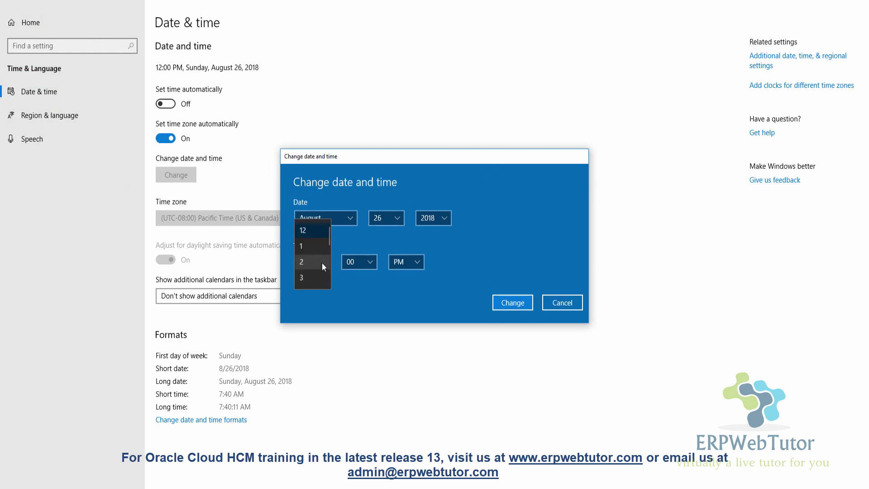
{"action": "left_click", "coordinate": [304, 248]}
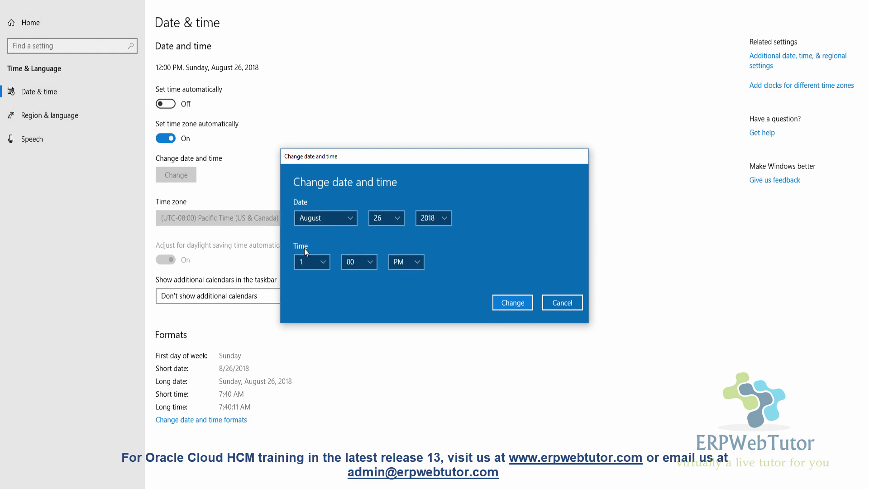
{"action": "left_click", "coordinate": [507, 304]}
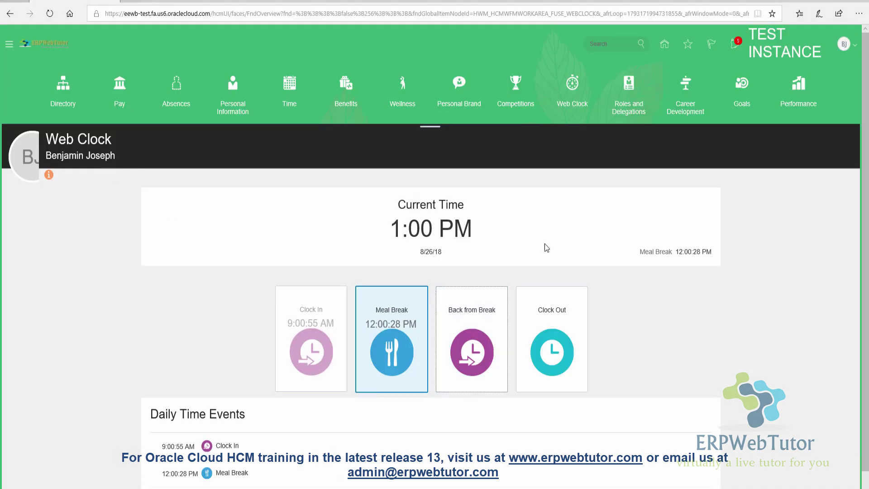
Step: Record Back from Break at 1:00:49 PM and check it under Daily Time Events
{"action": "left_click", "coordinate": [473, 347]}
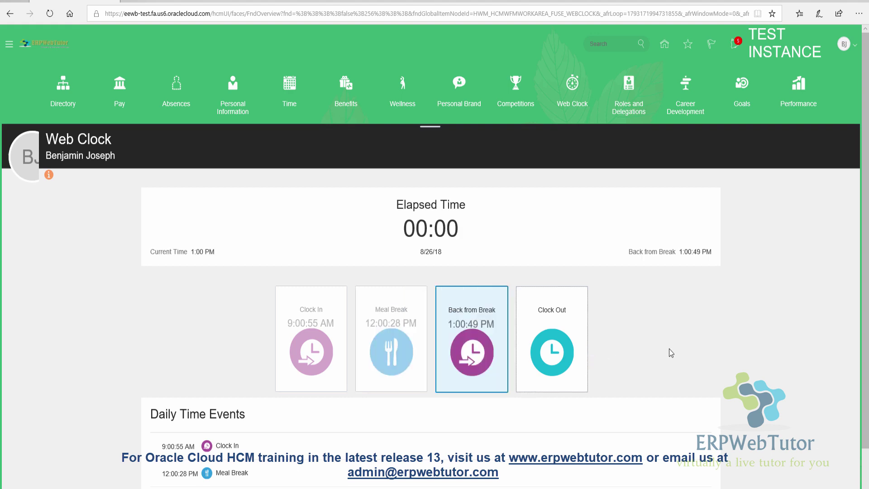
{"action": "scroll", "coordinate": [669, 351], "scroll_direction": "down", "scroll_amount": 1}
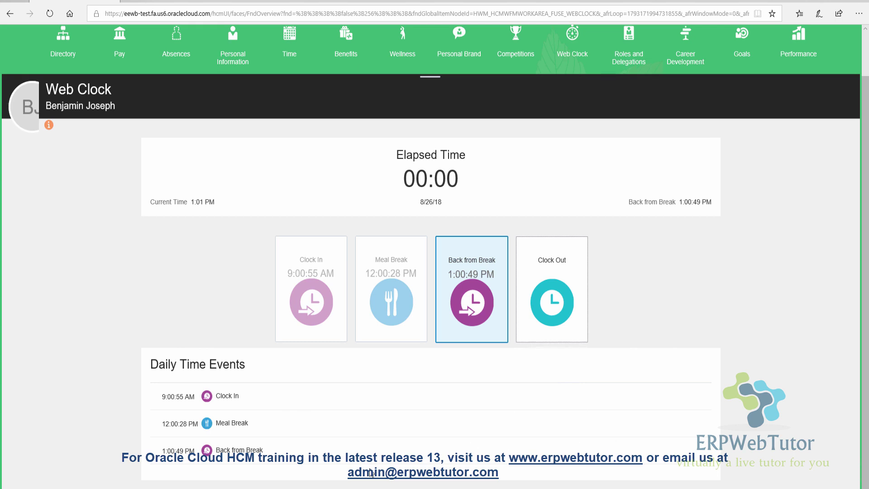
Step: Change the Windows time to 5:00 PM, then return to the Web Clock page
{"action": "key", "text": "alt+Tab"}
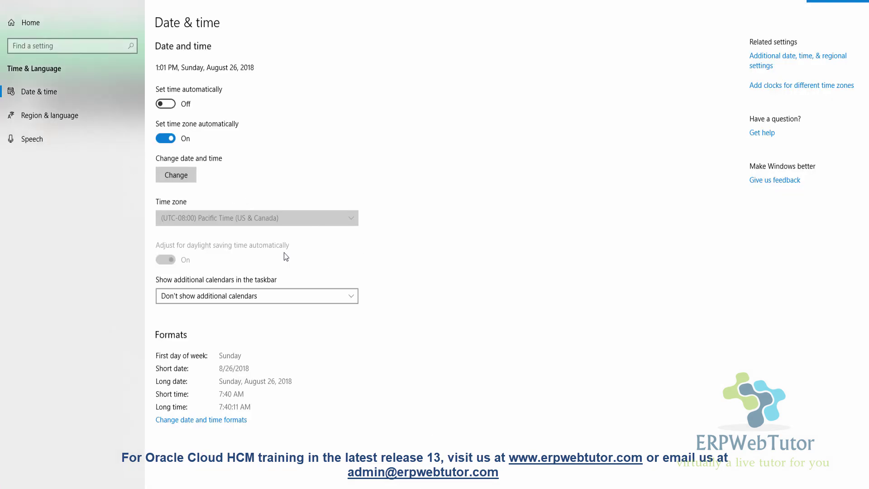
{"action": "left_click", "coordinate": [186, 176]}
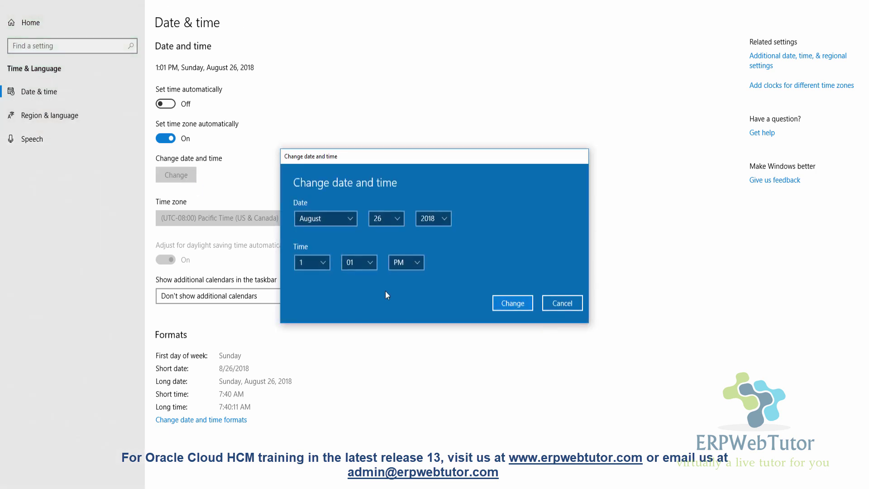
{"action": "left_click", "coordinate": [328, 261]}
{"action": "left_click", "coordinate": [313, 267]}
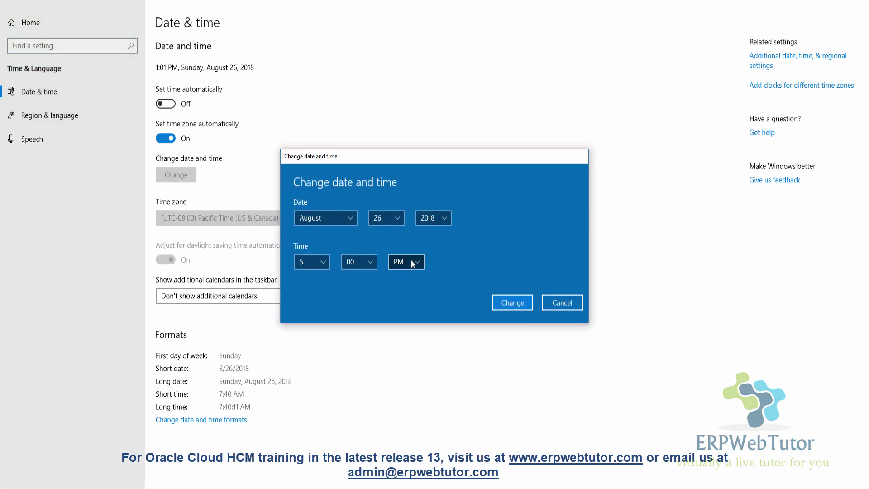
{"action": "left_click", "coordinate": [519, 303]}
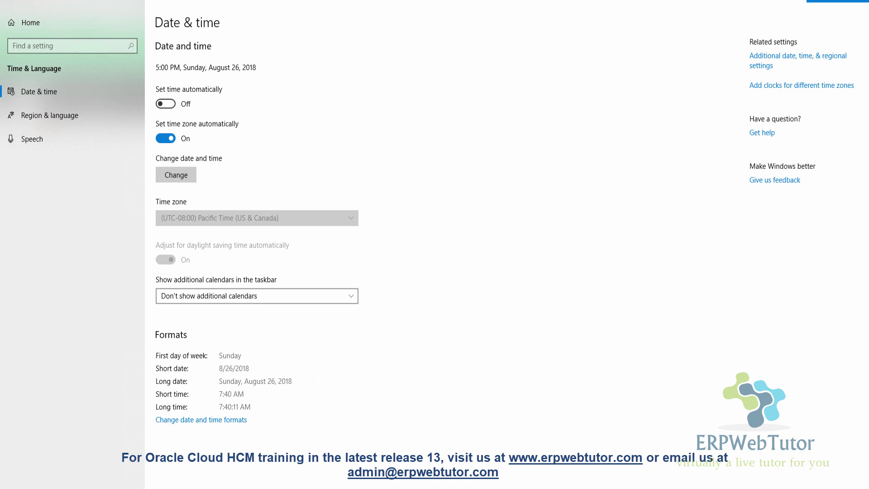
{"action": "key", "text": "alt+Tab"}
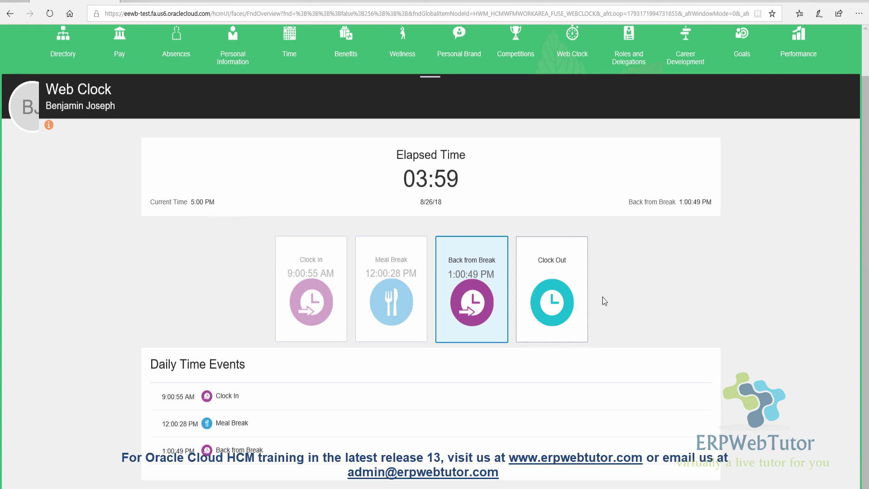
Step: Record a Clock Out on Web Clock at 5:00:16 PM
{"action": "left_click", "coordinate": [562, 299]}
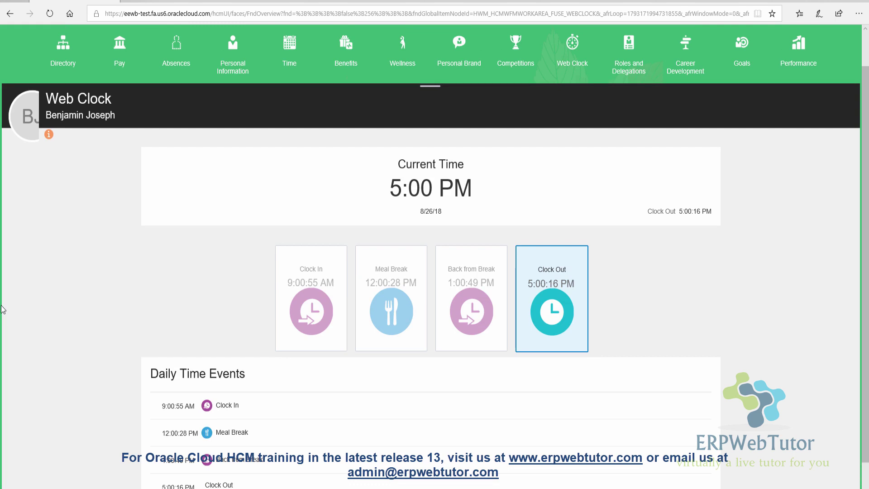
{"action": "scroll", "coordinate": [15, 314], "scroll_direction": "down", "scroll_amount": 1}
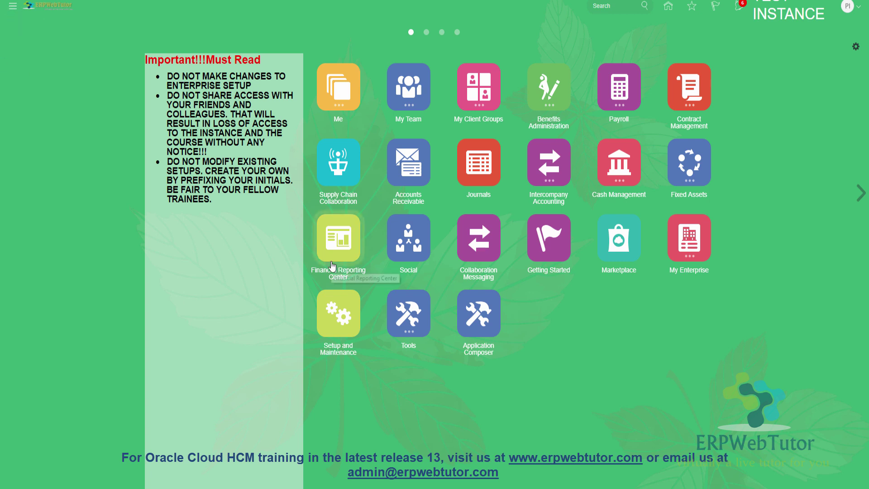
Step: Go to Scheduled Processes from the Navigator's Tools section
{"action": "left_click", "coordinate": [17, 9]}
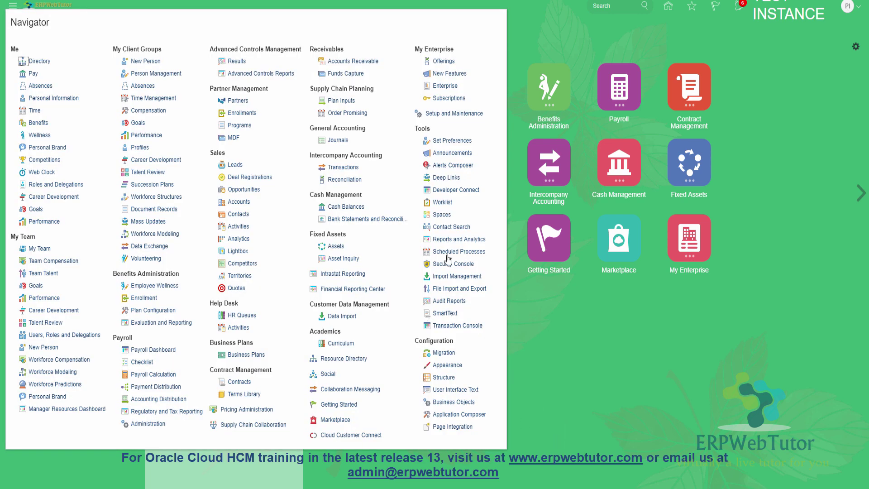
{"action": "left_click", "coordinate": [467, 254]}
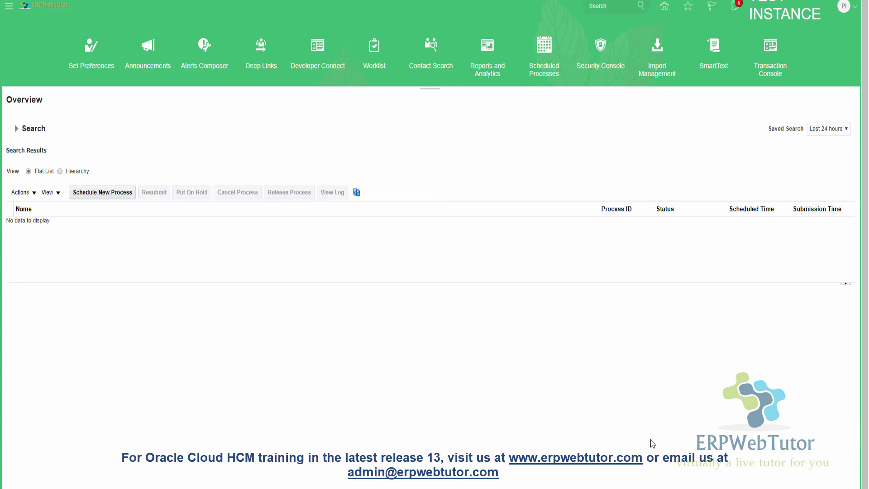
Step: Start a new process and pick the job 'Generate Time Cards from Time Collection Devices' by searching 'Generate%Time%'
{"action": "left_click", "coordinate": [120, 193]}
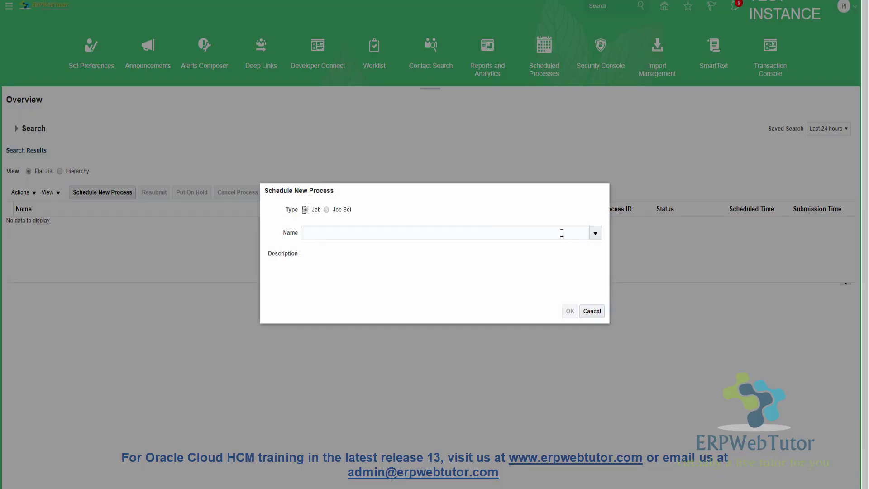
{"action": "left_click", "coordinate": [598, 234]}
{"action": "left_click", "coordinate": [286, 402]}
{"action": "left_click", "coordinate": [285, 157]}
{"action": "type", "text": "G"}
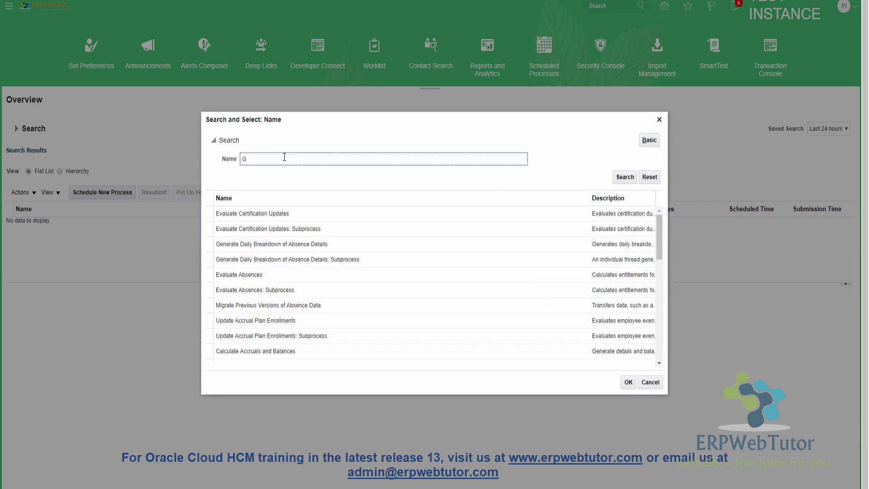
{"action": "type", "text": "enerate%Time%"}
{"action": "left_click", "coordinate": [624, 178]}
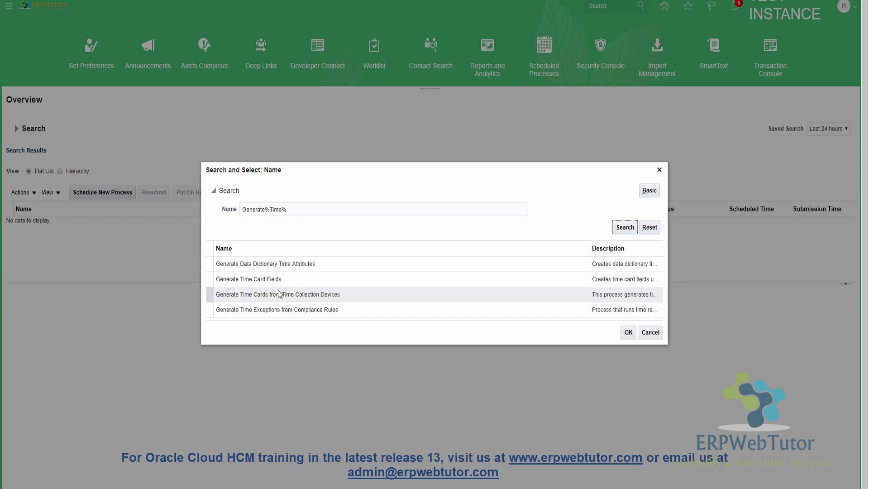
{"action": "left_click", "coordinate": [628, 332]}
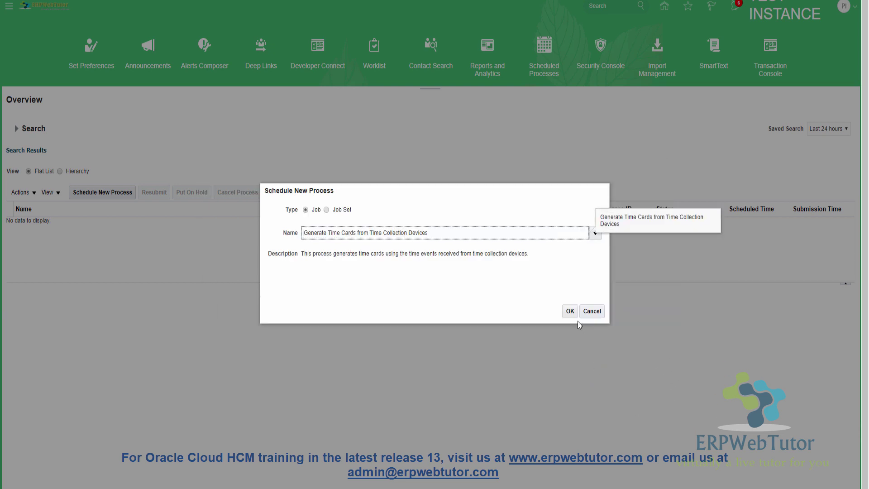
Step: Submit Generate Time Cards from Time Collection Devices with default parameters and acknowledge the confirmation
{"action": "left_click", "coordinate": [575, 316]}
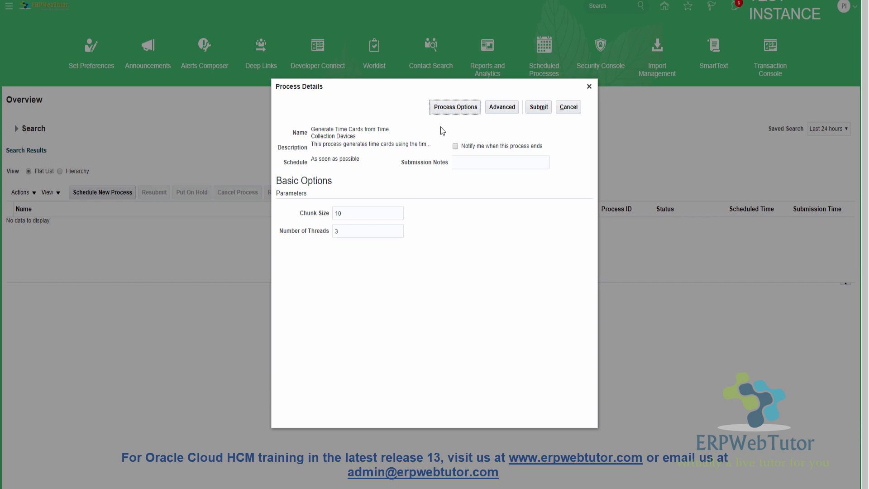
{"action": "left_click", "coordinate": [544, 107]}
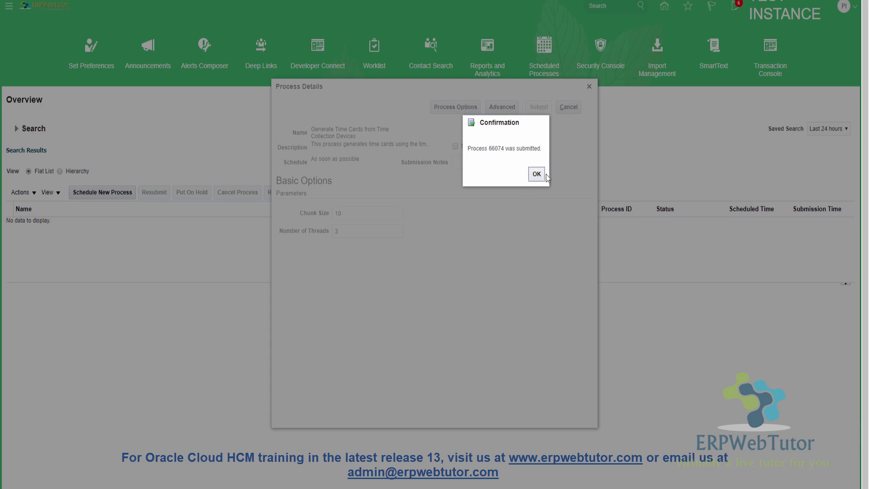
{"action": "left_click", "coordinate": [536, 174]}
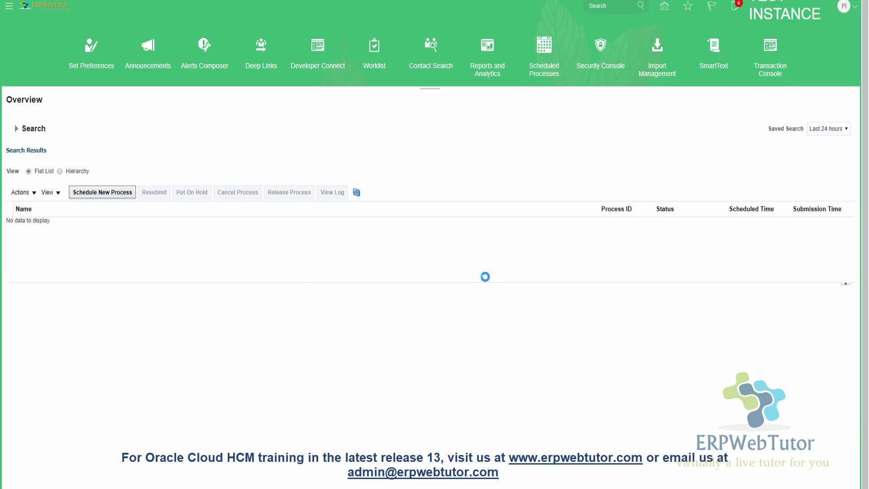
Step: Refresh the scheduled processes list until process 66074 appears
{"action": "left_click", "coordinate": [357, 192]}
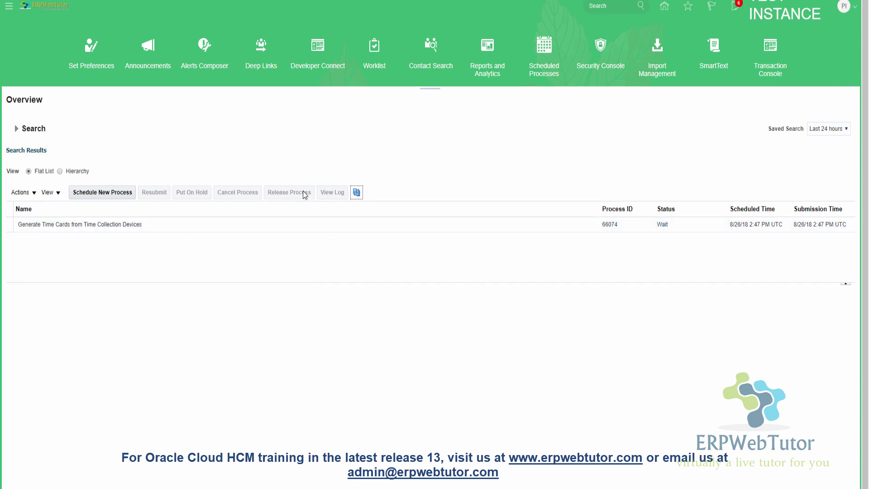
{"action": "left_click", "coordinate": [357, 193]}
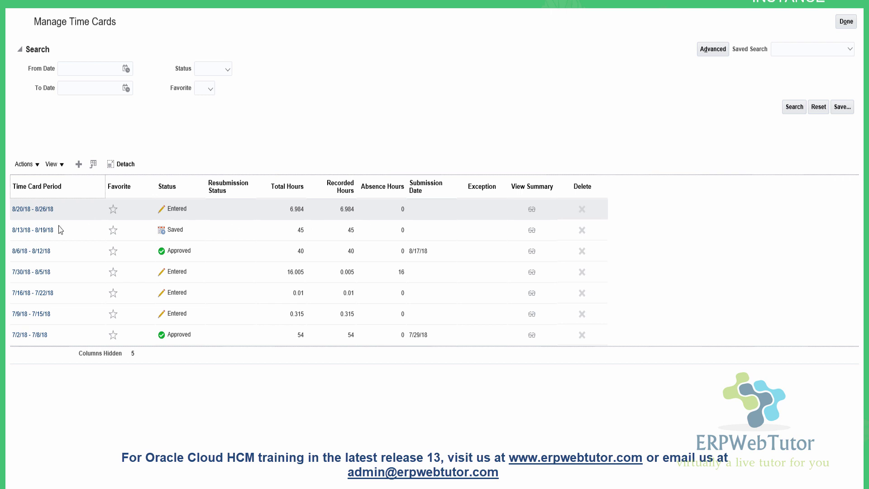
Step: Open the 8/20/18 - 8/26/18 time card and scroll to Sunday, Aug 26 entries
{"action": "left_click", "coordinate": [24, 209]}
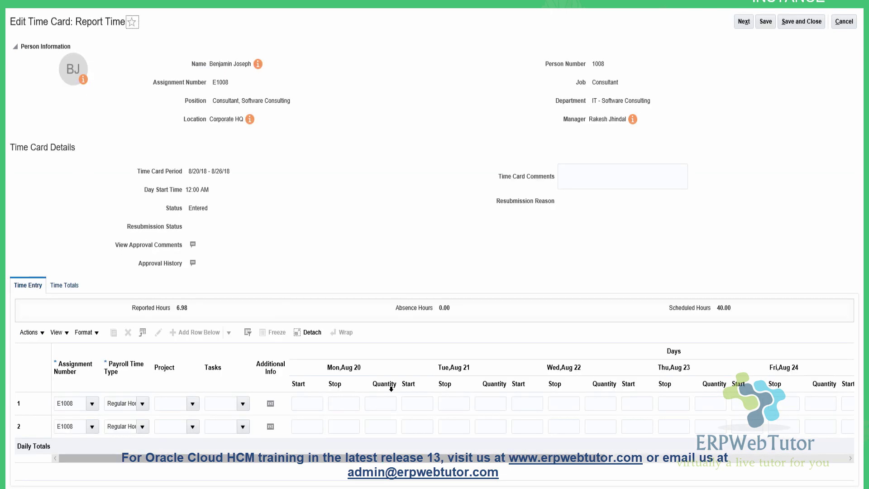
{"action": "left_click_drag", "start_coordinate": [467, 459], "coordinate": [787, 487]}
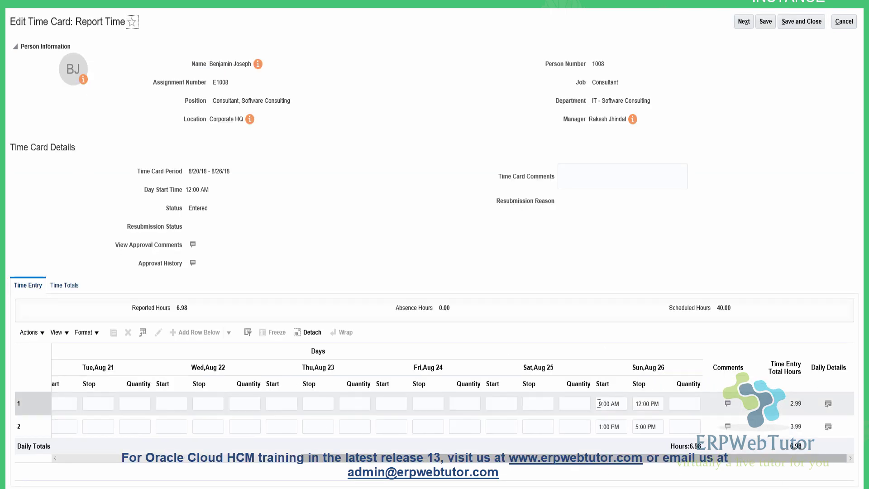